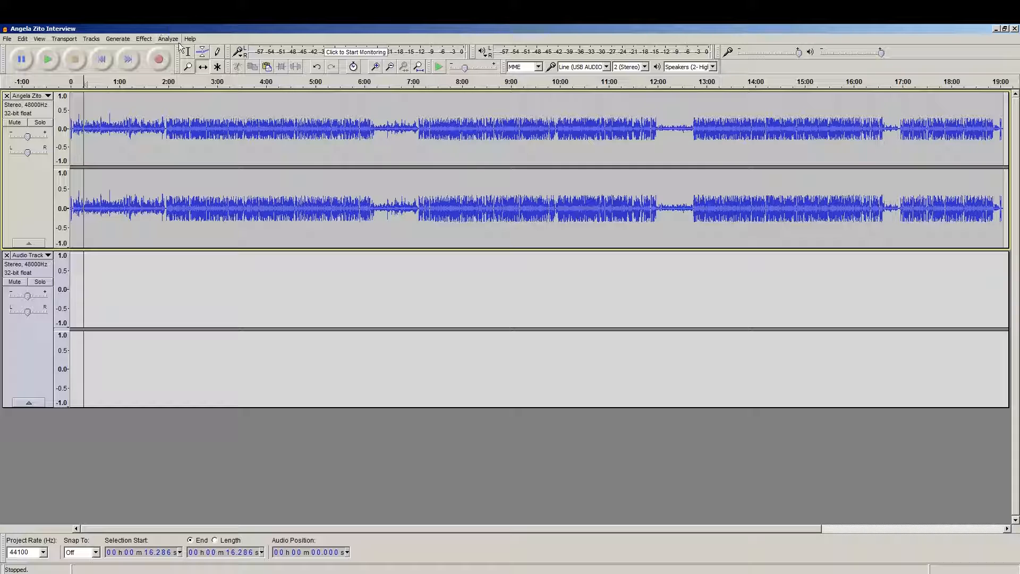
pyautogui.click(187, 55)
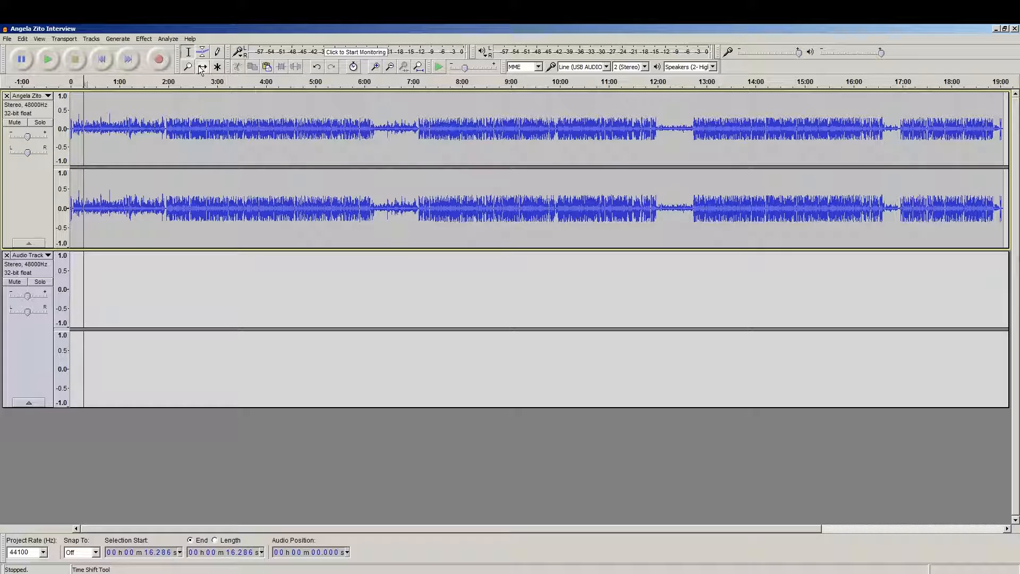
pyautogui.click(202, 66)
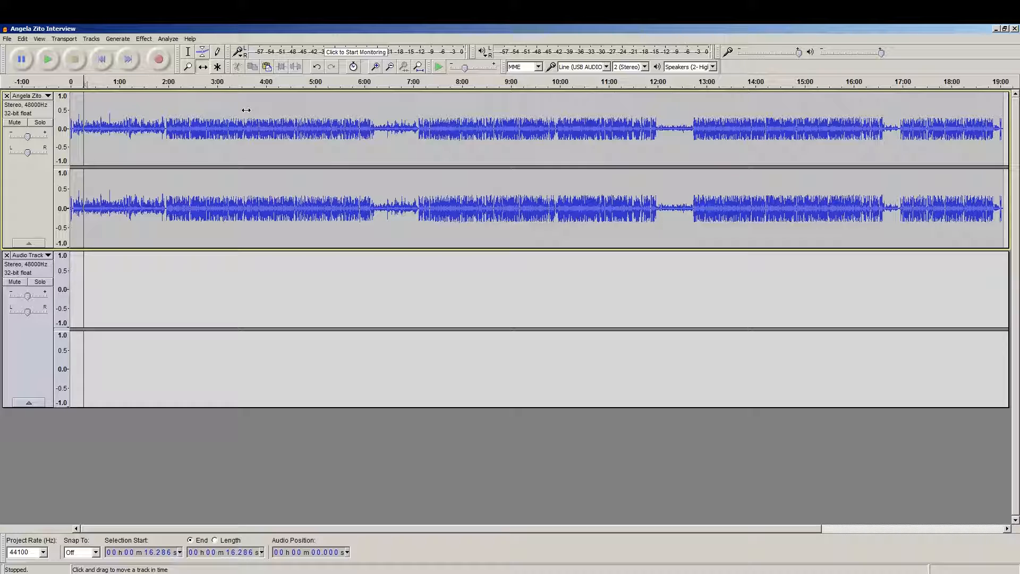
pyautogui.moveTo(246, 110)
pyautogui.mouseDown()
pyautogui.moveTo(432, 117)
pyautogui.moveTo(278, 132)
pyautogui.moveTo(534, 133)
pyautogui.moveTo(248, 130)
pyautogui.mouseUp()
# Step: Copy the interview audio from about 4:54 to 6:17 and paste it into the empty second track at about 10:04
pyautogui.click(190, 52)
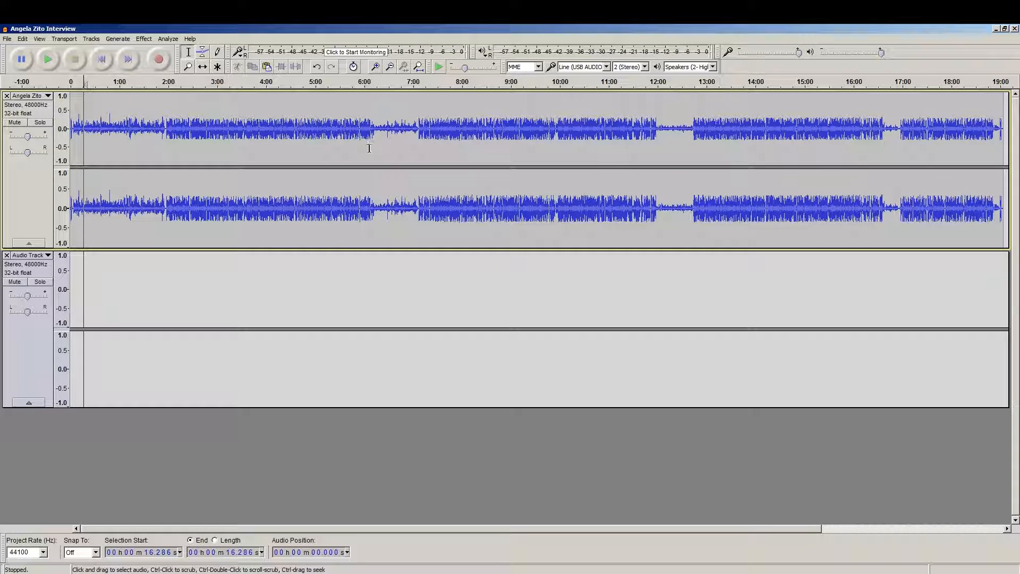
pyautogui.moveTo(378, 134); pyautogui.dragTo(310, 136)
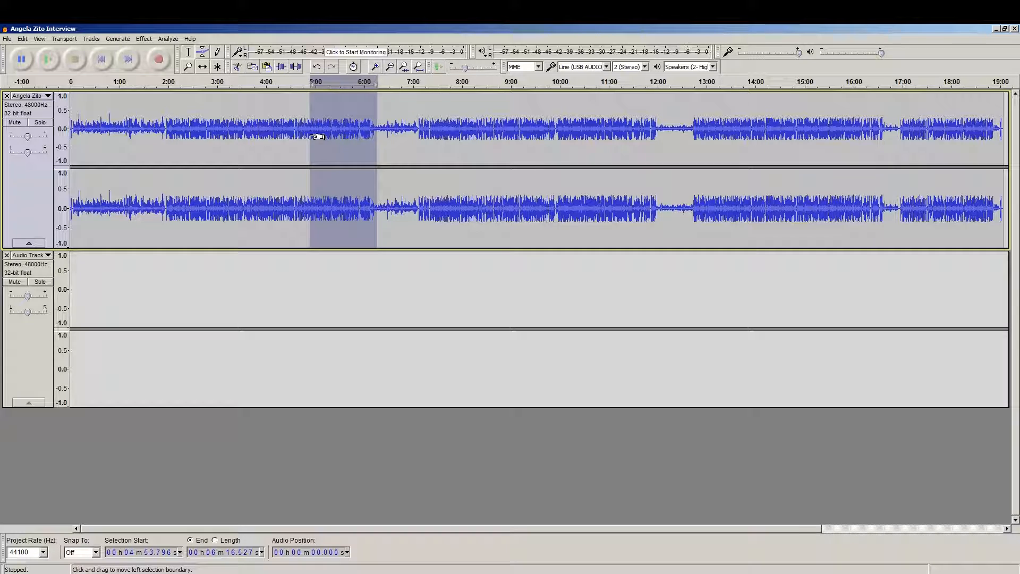
pyautogui.click(563, 319)
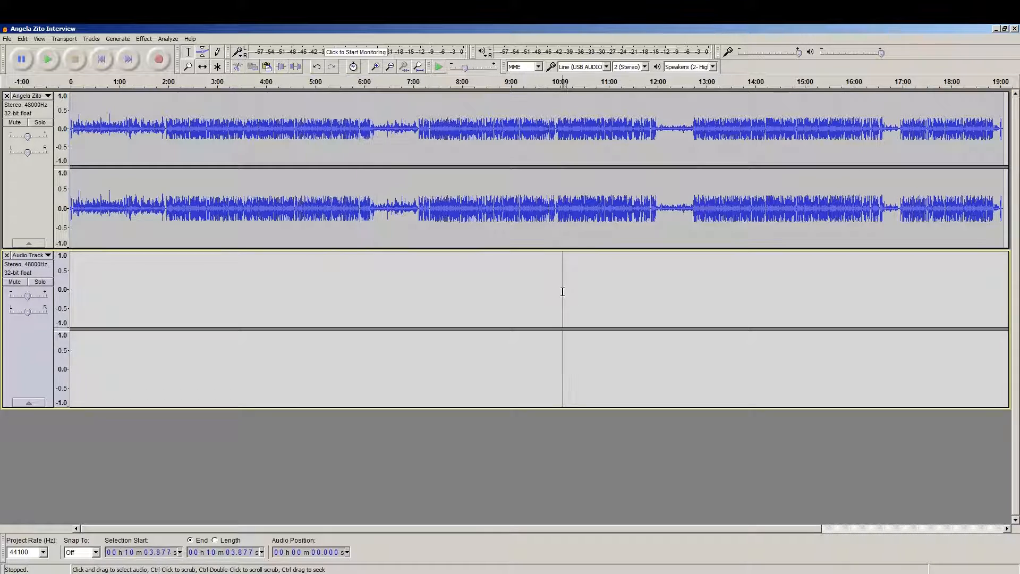
pyautogui.hotkey('ctrl', 'v')
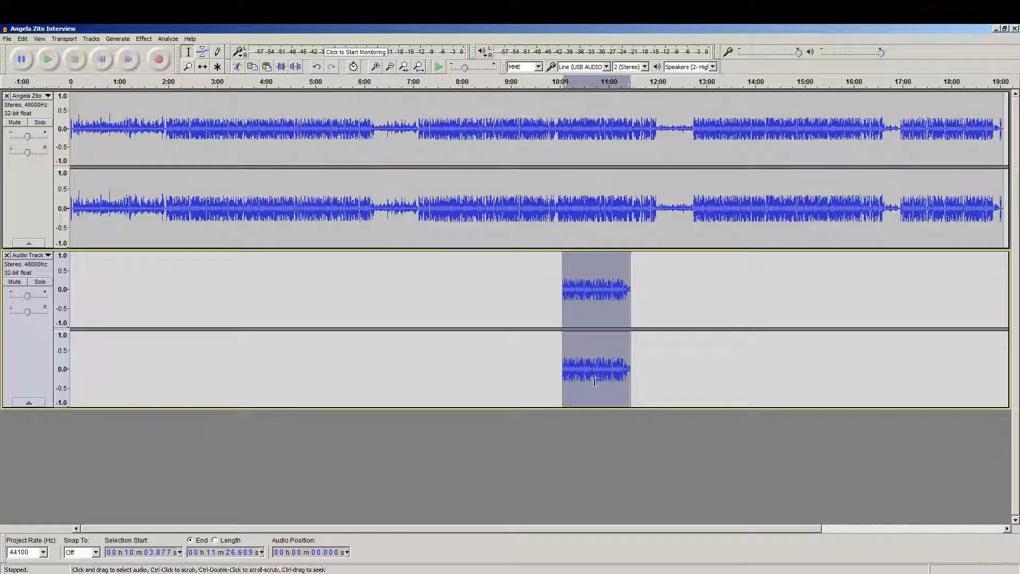
# Step: Paste the copied audio into the interview track just past its end, at about 19:14
pyautogui.moveTo(653, 528); pyautogui.dragTo(792, 551)
pyautogui.click(836, 133)
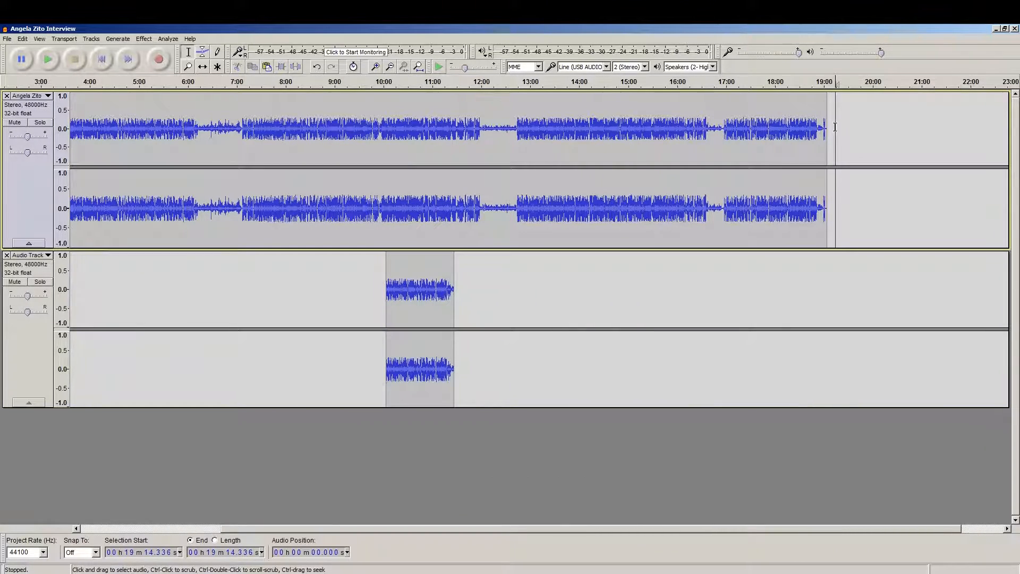
pyautogui.hotkey('ctrl', 'v')
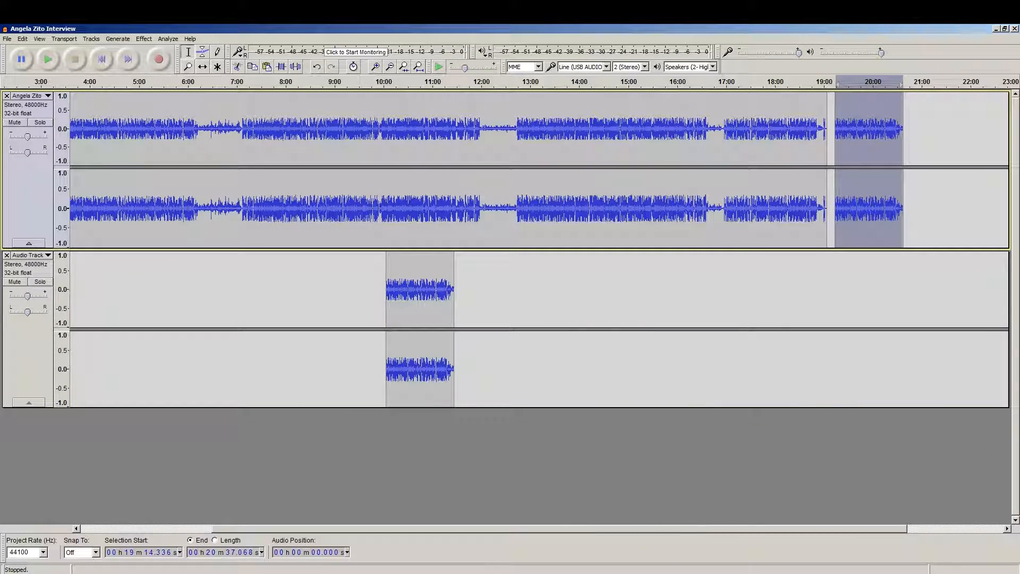
# Step: Shift the pasted clip in the interview track earlier so it butts against the end of the original recording, at about 19:04
pyautogui.moveTo(682, 537); pyautogui.dragTo(635, 526)
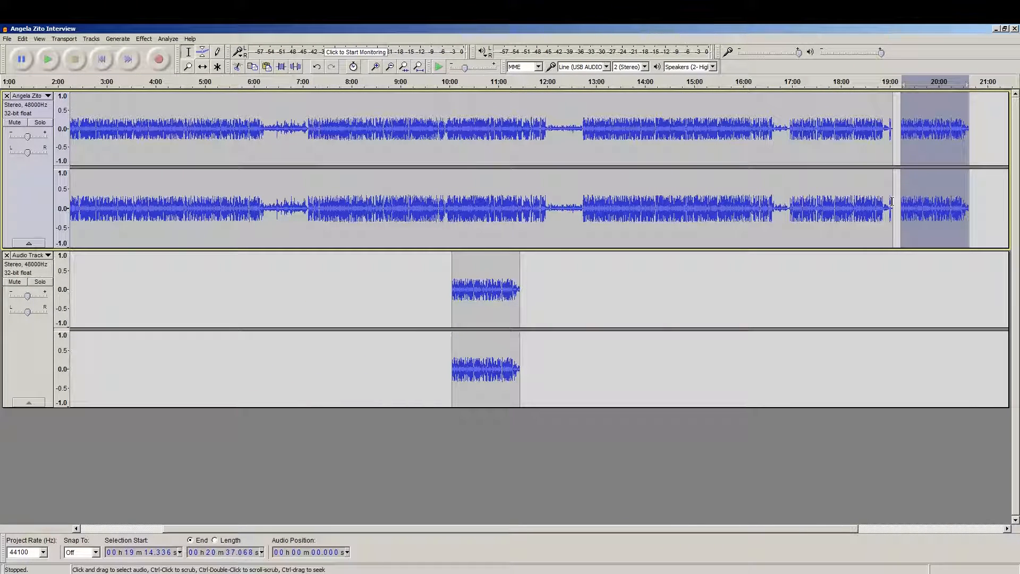
pyautogui.click(203, 67)
pyautogui.moveTo(924, 104); pyautogui.dragTo(916, 103)
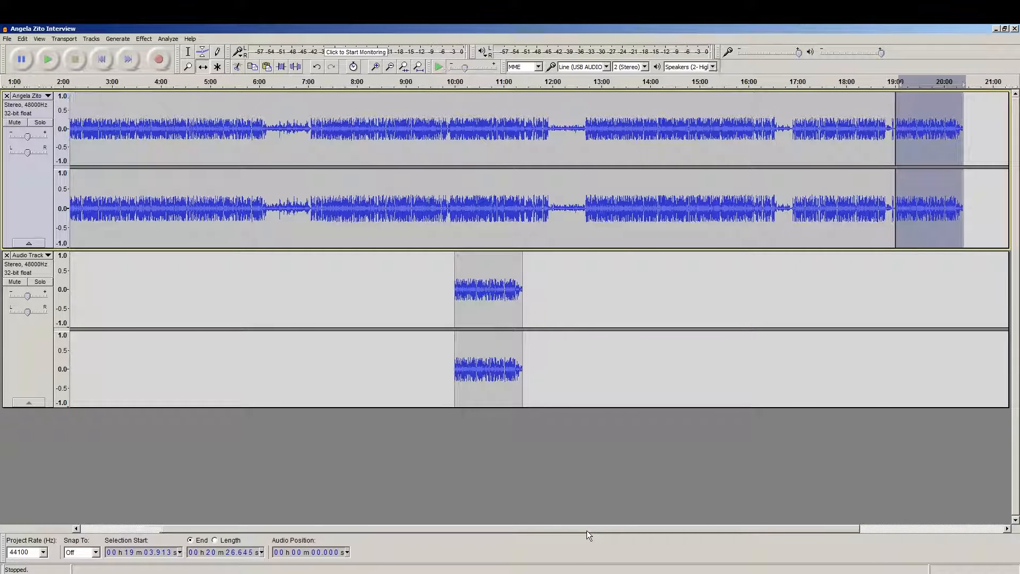
# Step: Cut the section from about 4:39 to 6:09 out of the interview track
pyautogui.moveTo(587, 531); pyautogui.dragTo(453, 534)
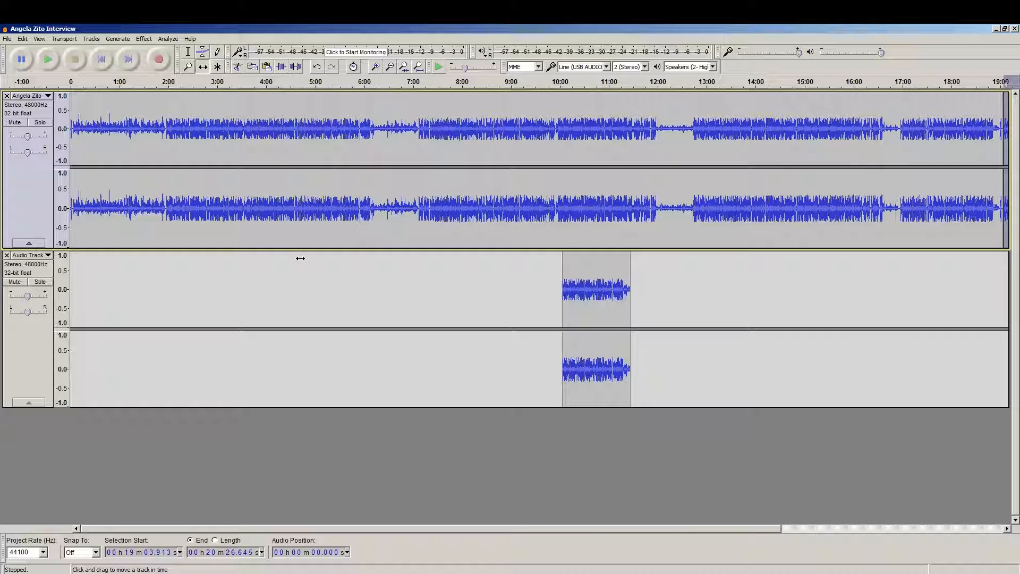
pyautogui.click(188, 51)
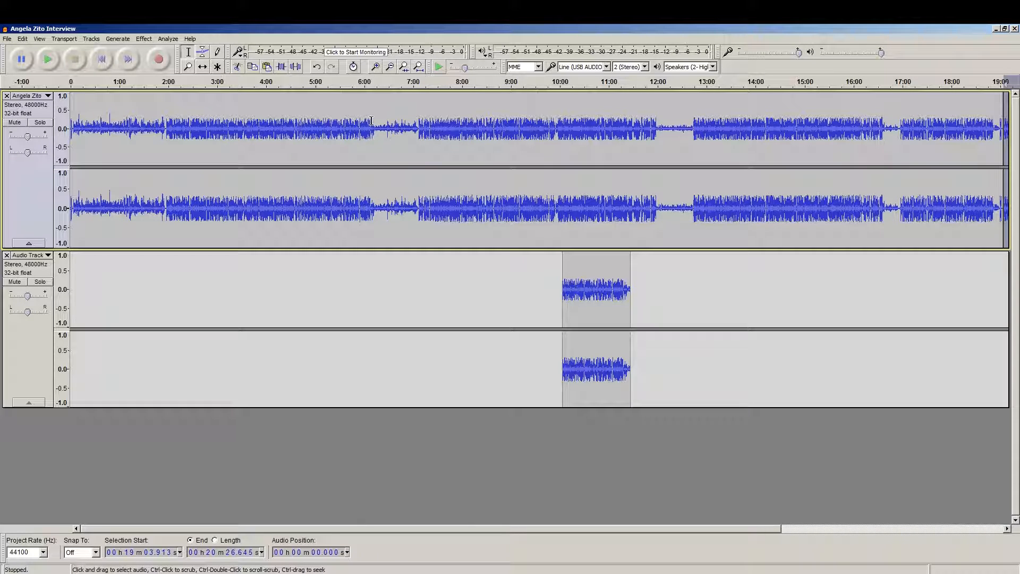
pyautogui.moveTo(371, 123); pyautogui.dragTo(297, 127)
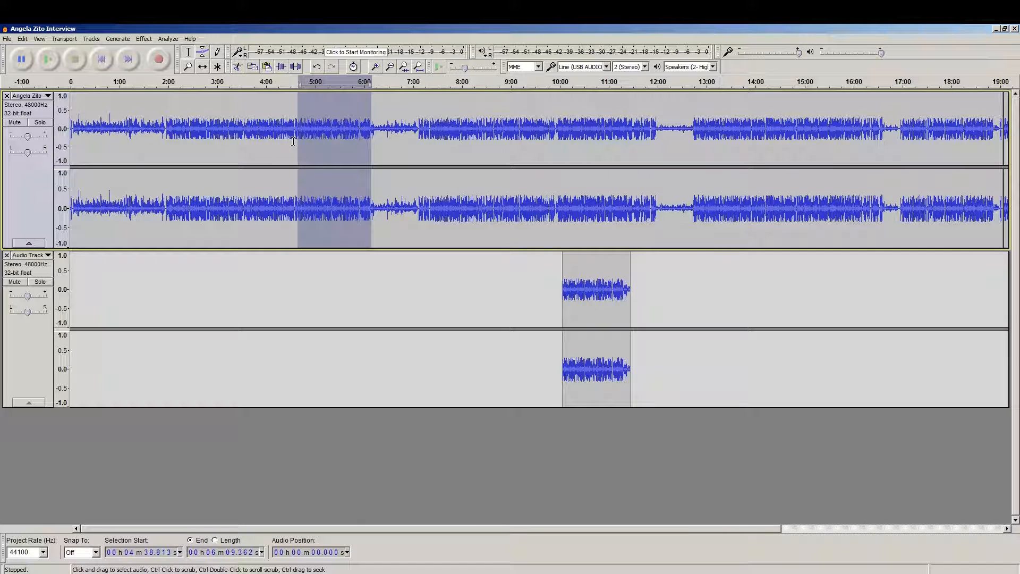
pyautogui.press('Delete')
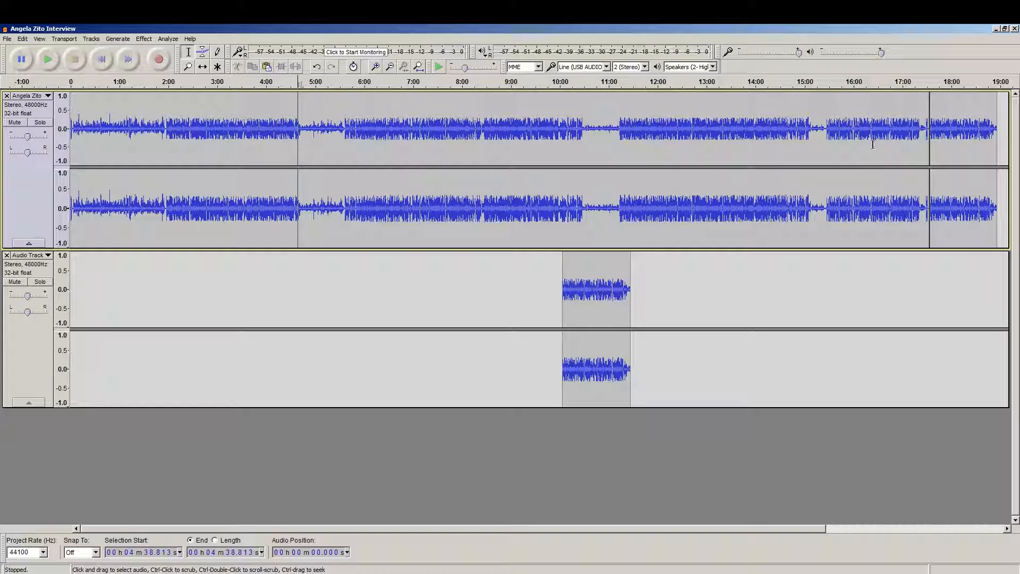
# Step: Paste the cut audio into the second track three times, at about 5:32, 8:20 and 10:18
pyautogui.click(342, 291)
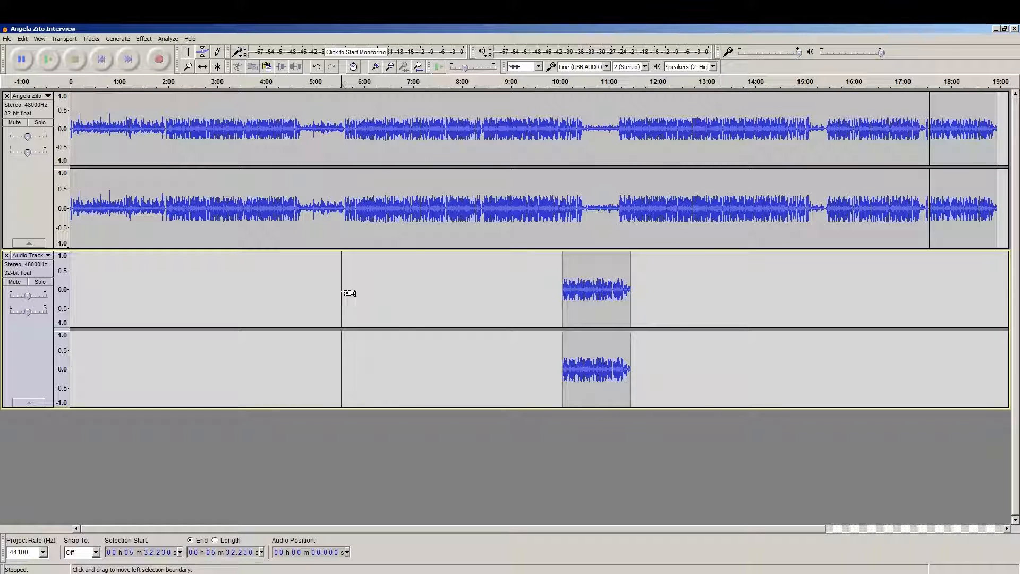
pyautogui.hotkey('ctrl', 'v')
pyautogui.click(476, 285)
pyautogui.hotkey('ctrl', 'v')
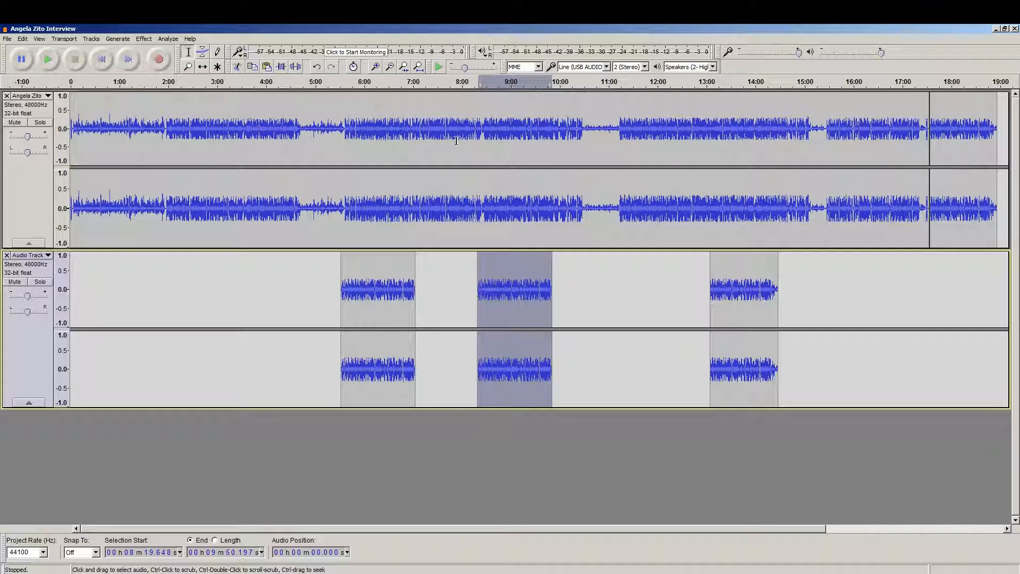
pyautogui.click(575, 308)
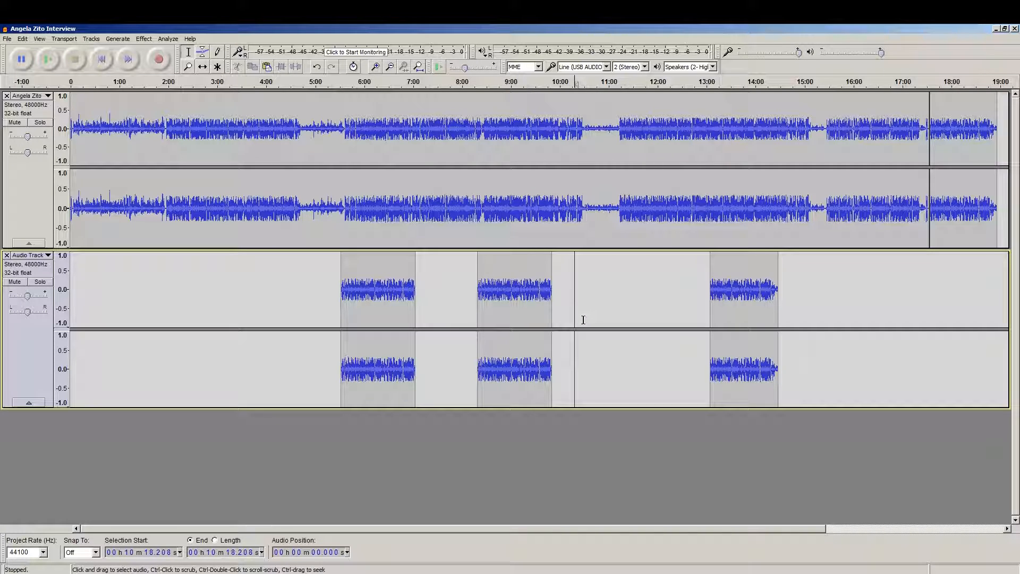
pyautogui.hotkey('ctrl', 'v')
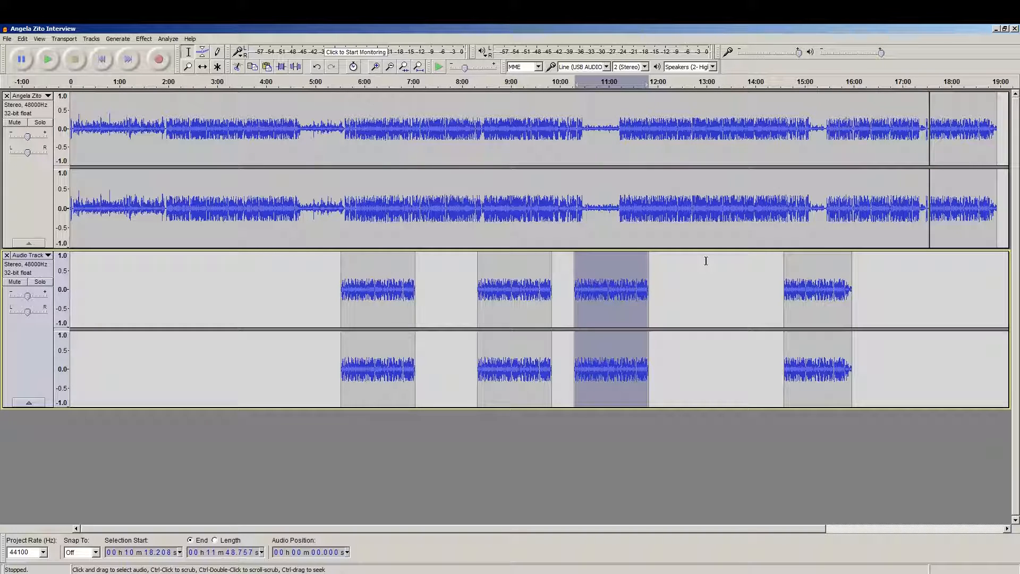
# Step: Disable "Editing a clip can move other clips" in the Tracks preferences
pyautogui.click(158, 307)
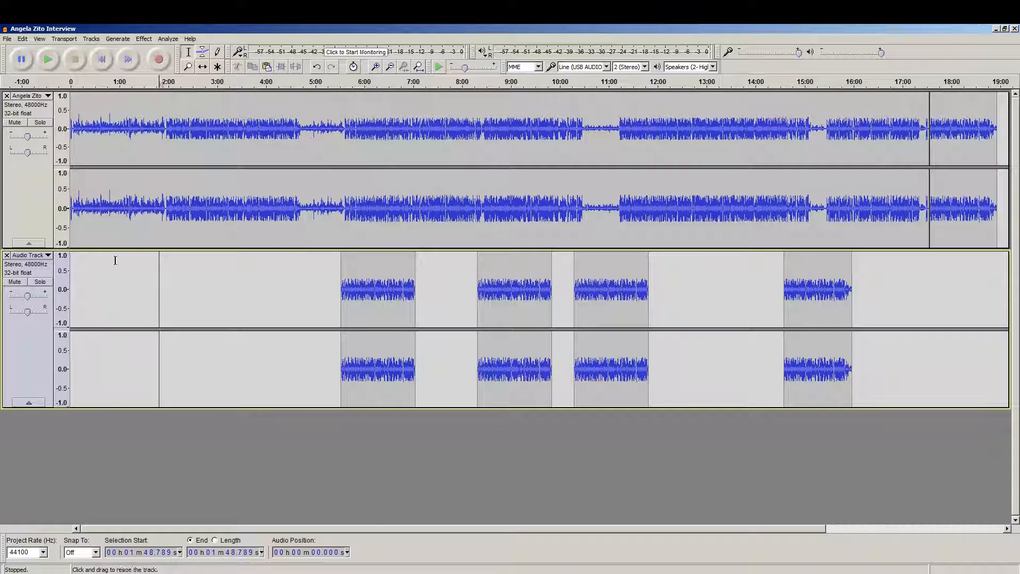
pyautogui.click(27, 38)
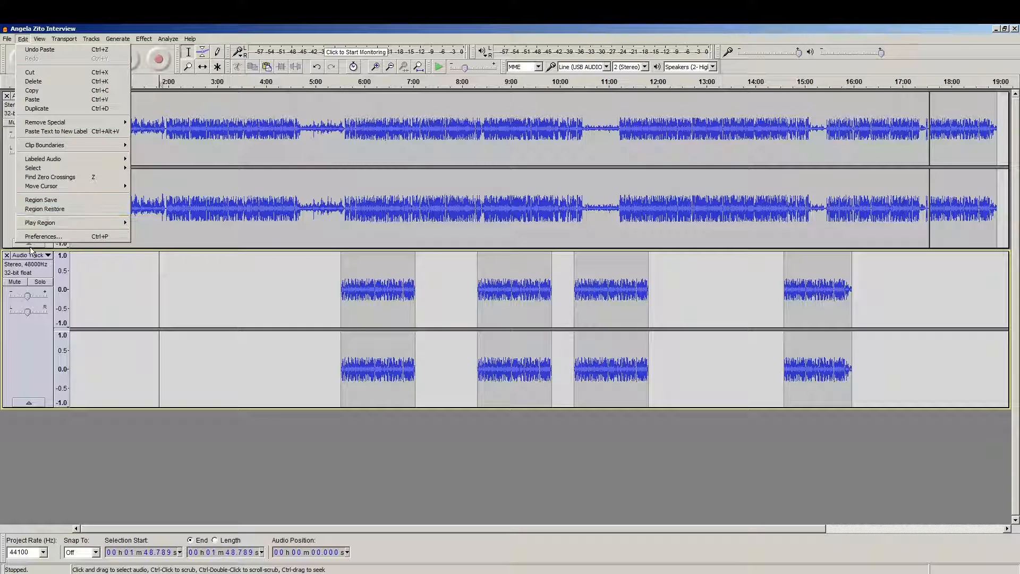
pyautogui.moveTo(244, 266); pyautogui.dragTo(248, 261)
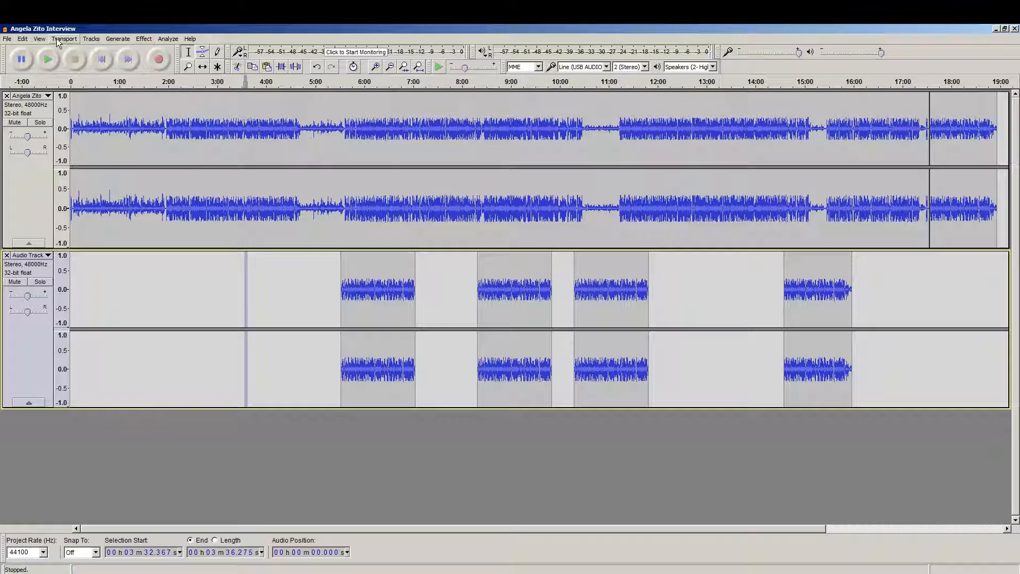
pyautogui.click(29, 39)
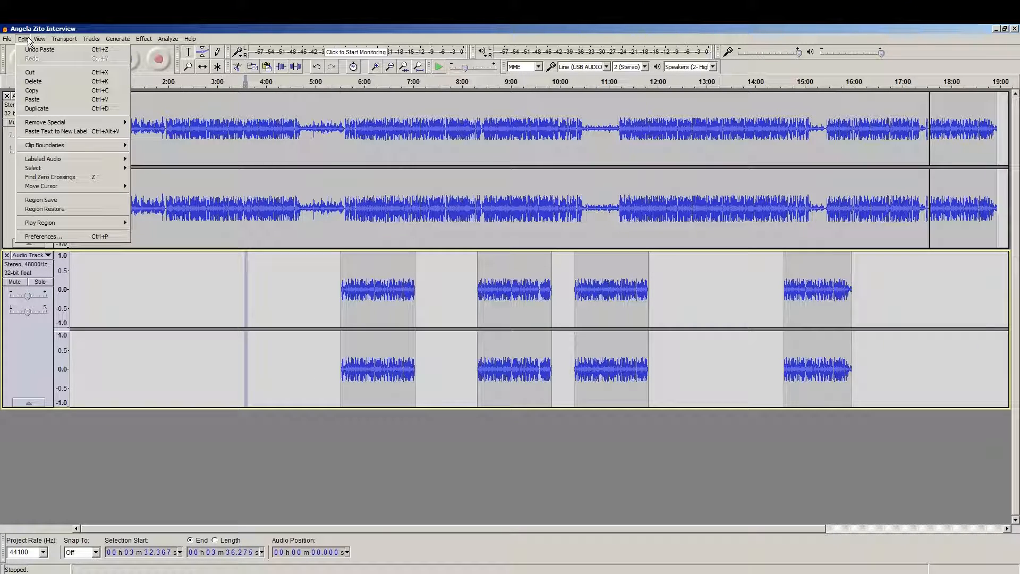
pyautogui.click(43, 237)
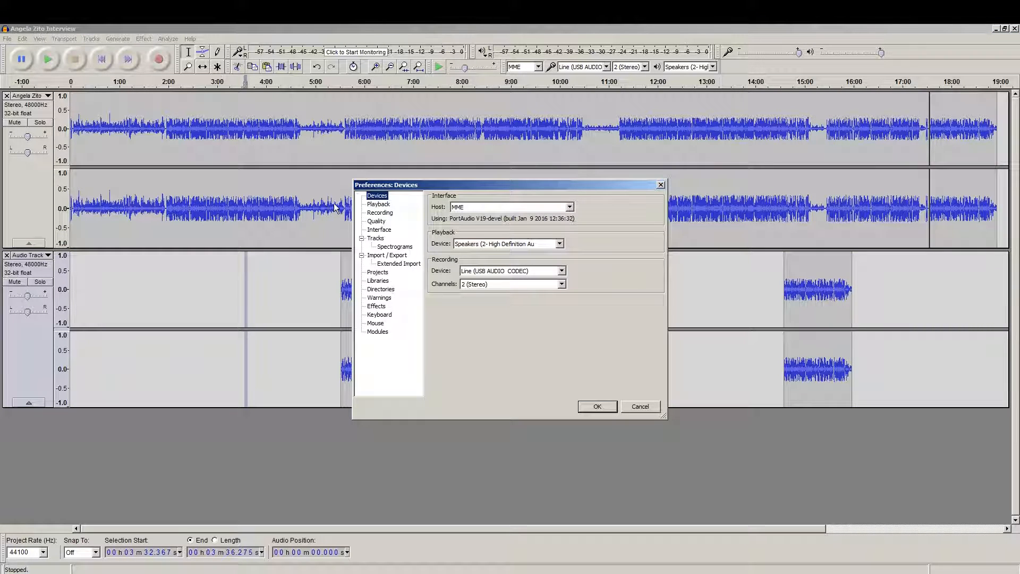
pyautogui.click(378, 239)
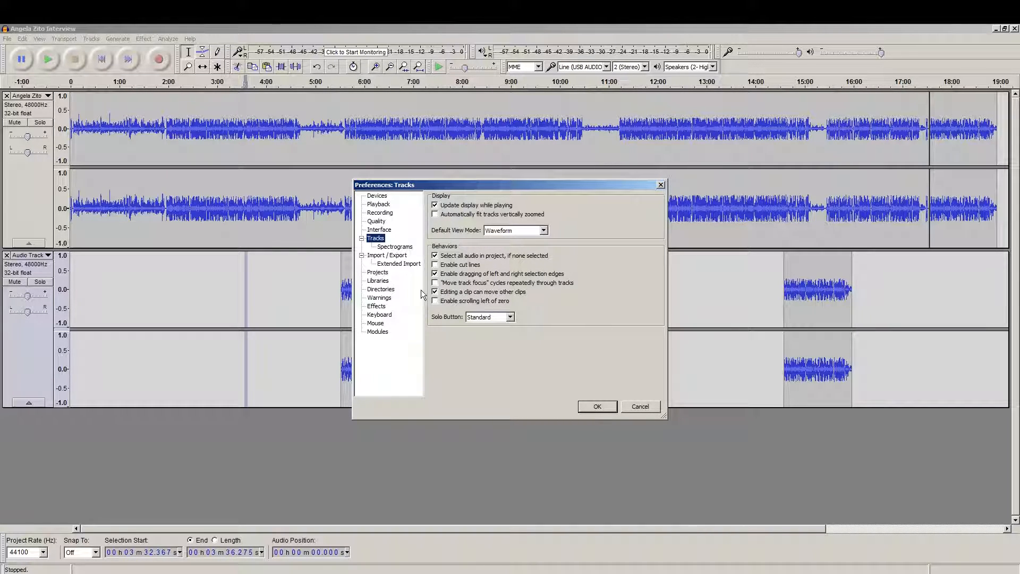
pyautogui.click(434, 292)
pyautogui.click(591, 404)
# Step: Paste the cut audio into the second track's gaps at about 2:57 and 12:02
pyautogui.click(215, 280)
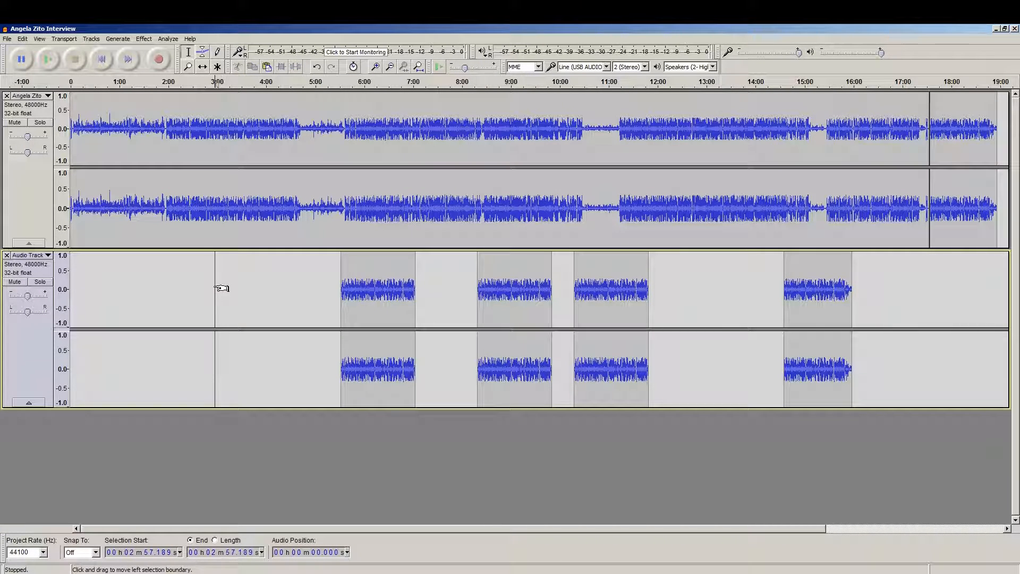
pyautogui.hotkey('ctrl', 'v')
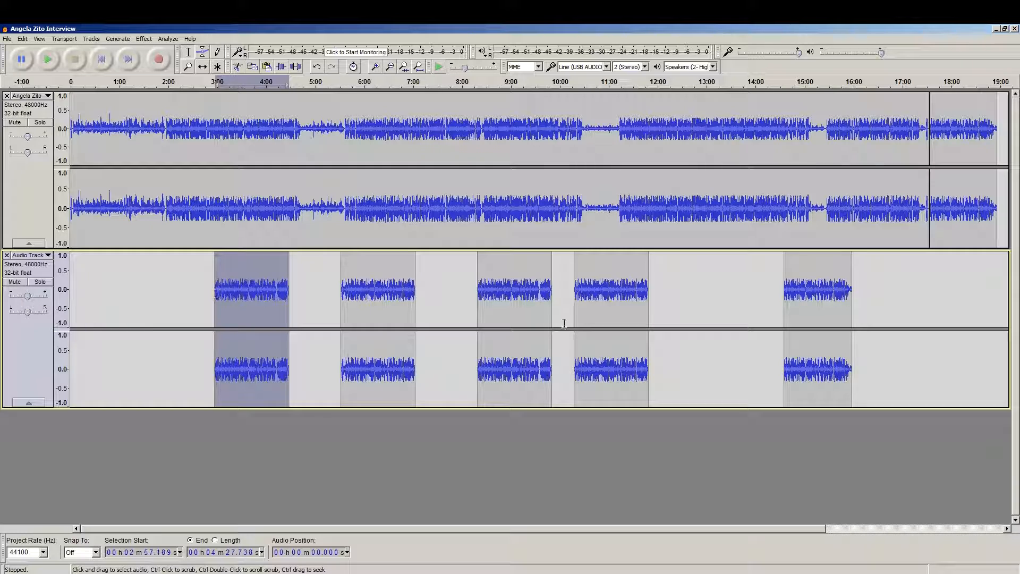
pyautogui.click(659, 304)
pyautogui.hotkey('ctrl', 'v')
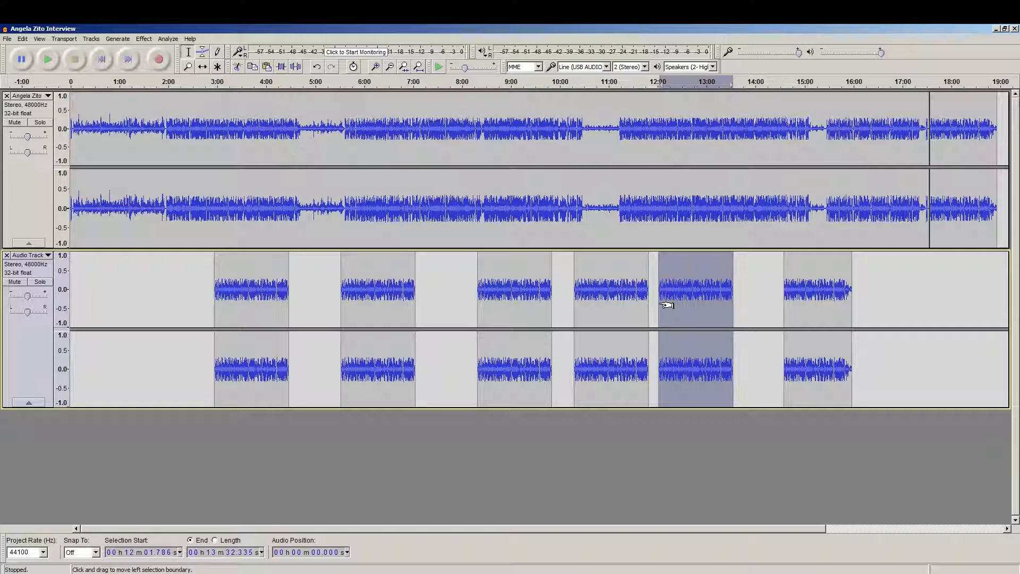
# Step: Try to paste the same audio into the second track's narrow gap at about 7:15
pyautogui.click(425, 284)
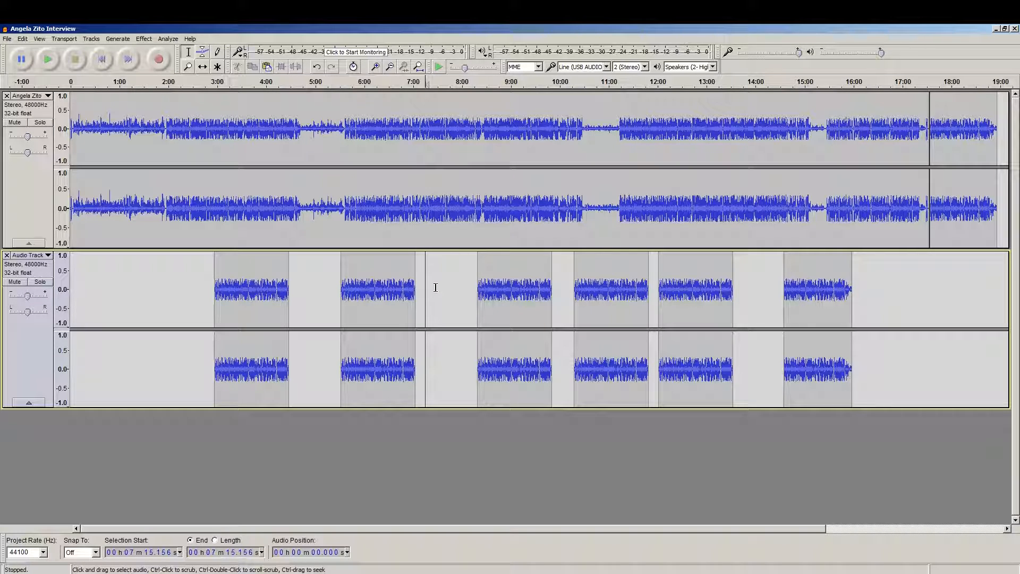
pyautogui.hotkey('ctrl', 'v')
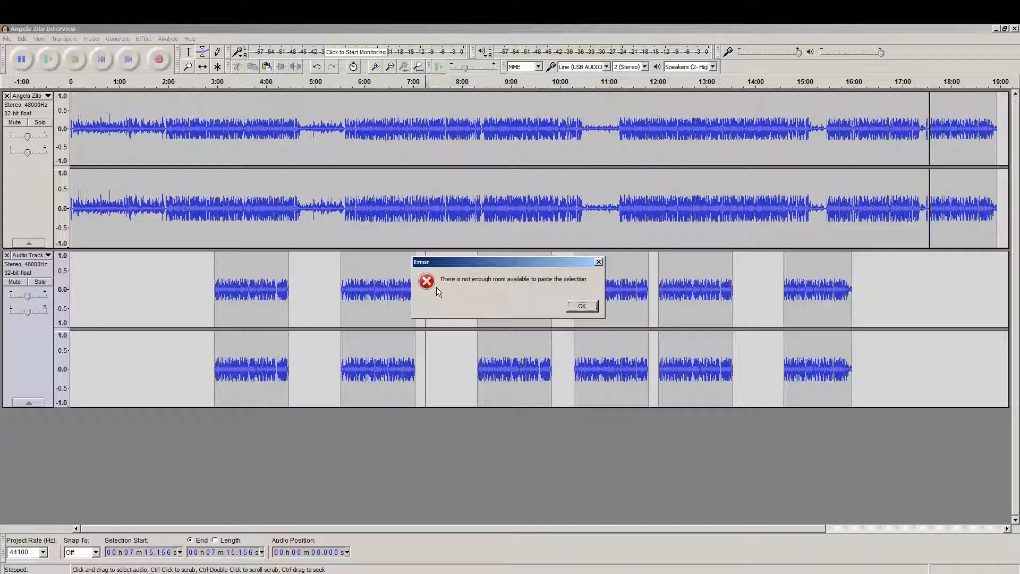
pyautogui.click(582, 307)
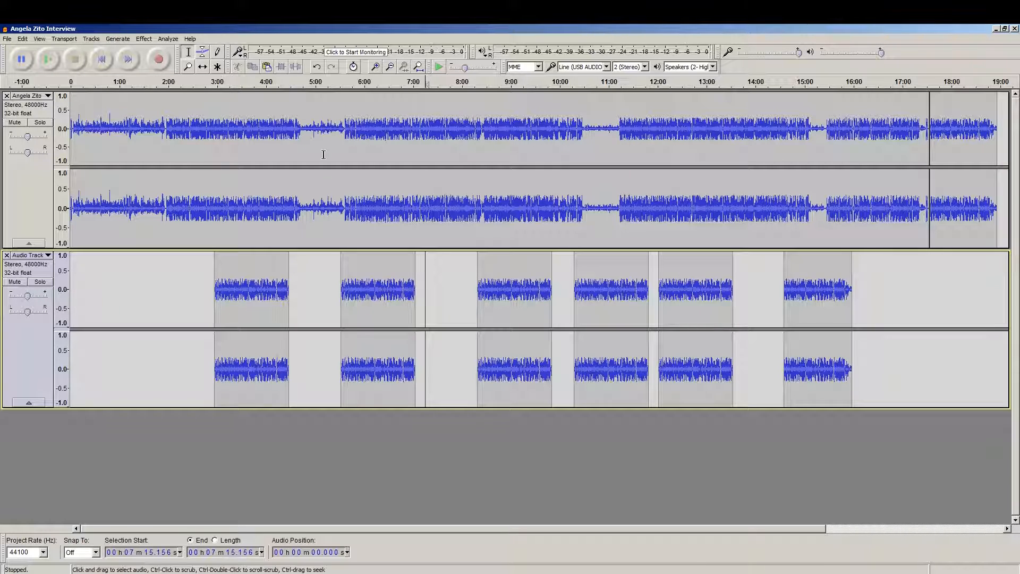
# Step: Split Cut the quiet section from about 4:38 to 5:35 in the interview track
pyautogui.moveTo(297, 125); pyautogui.dragTo(343, 128)
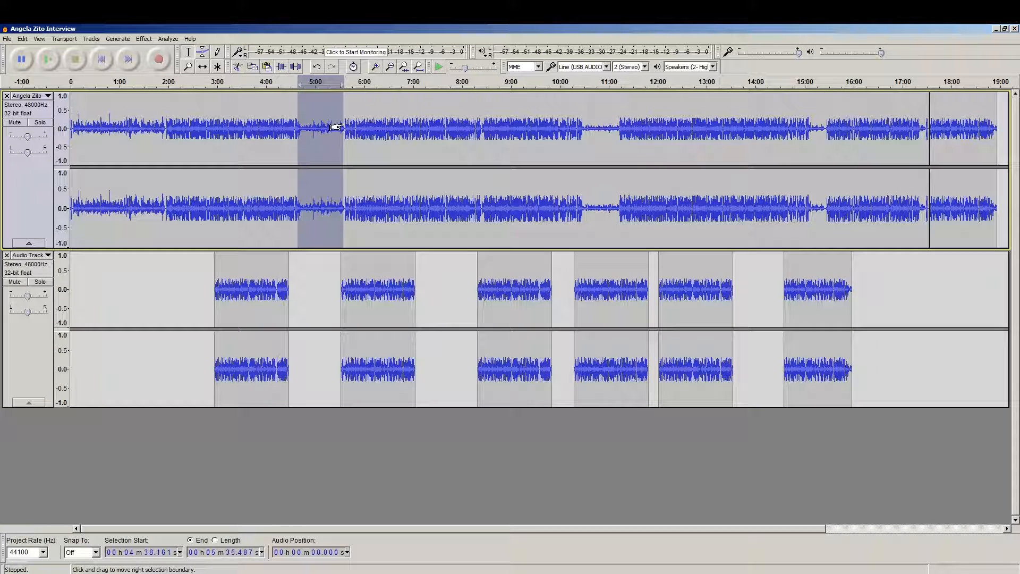
pyautogui.click(17, 38)
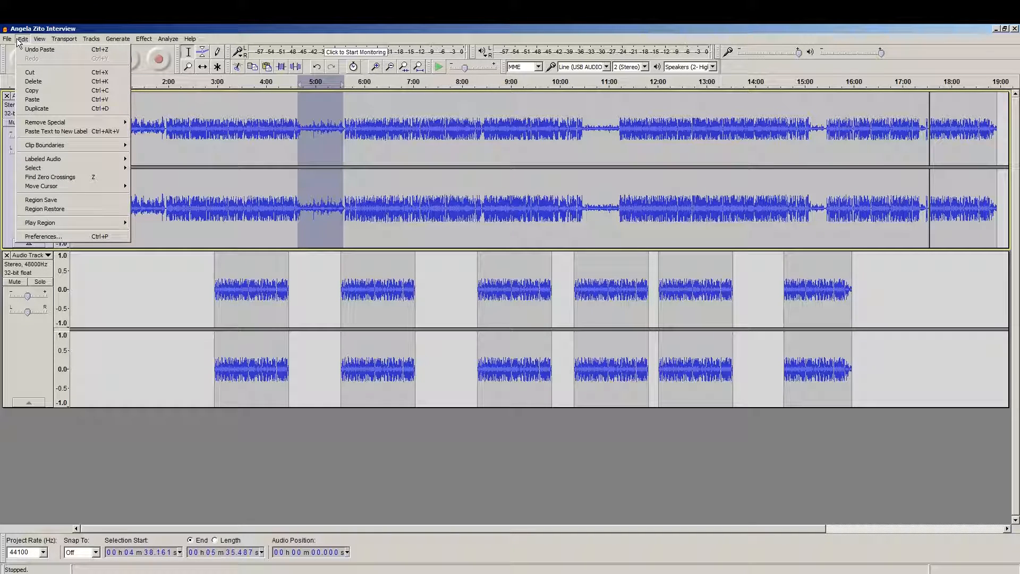
pyautogui.moveTo(34, 126)
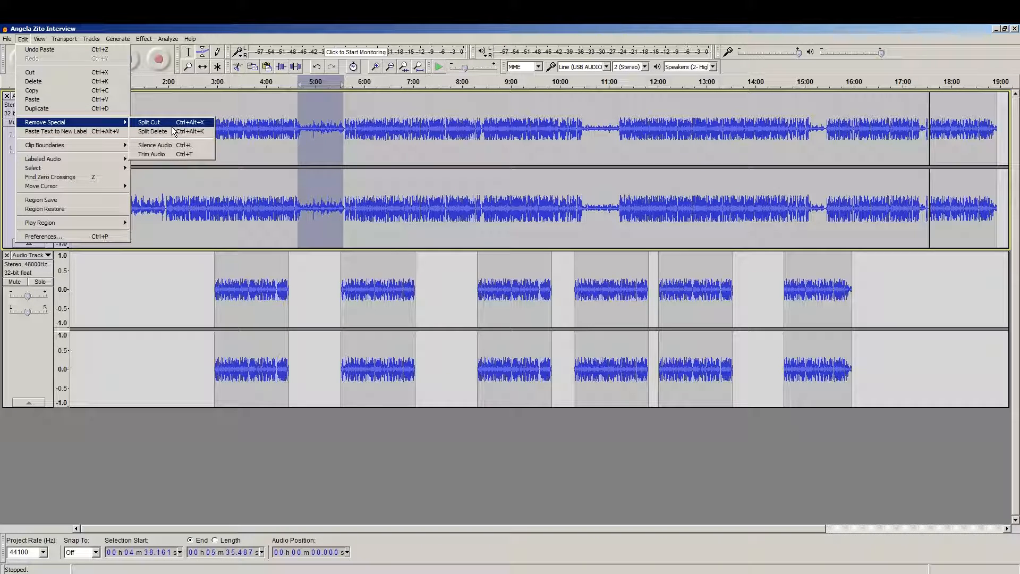
pyautogui.click(171, 127)
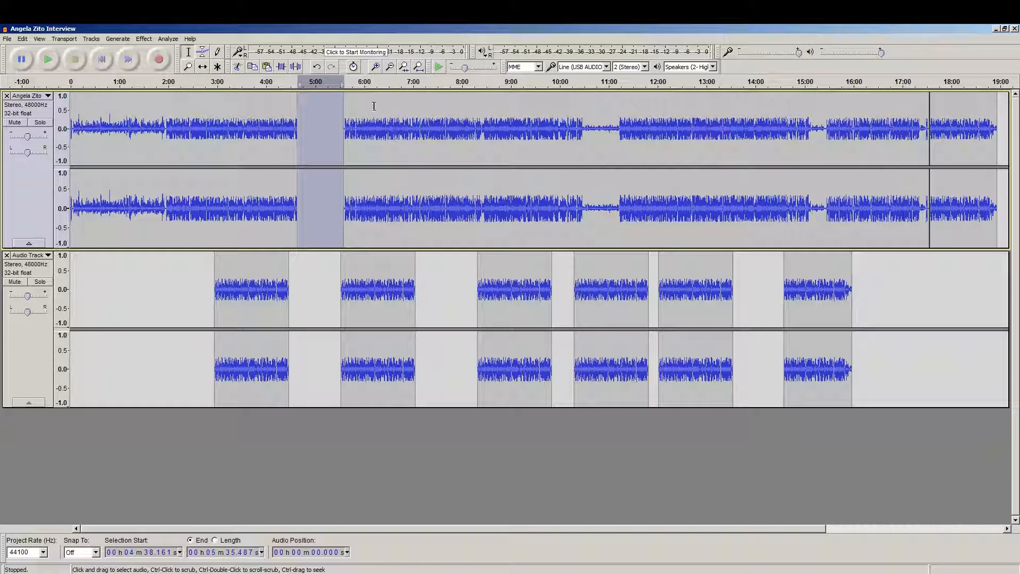
# Step: Paste the split-cut audio into the empty space at about 0:27 in the second track
pyautogui.click(93, 277)
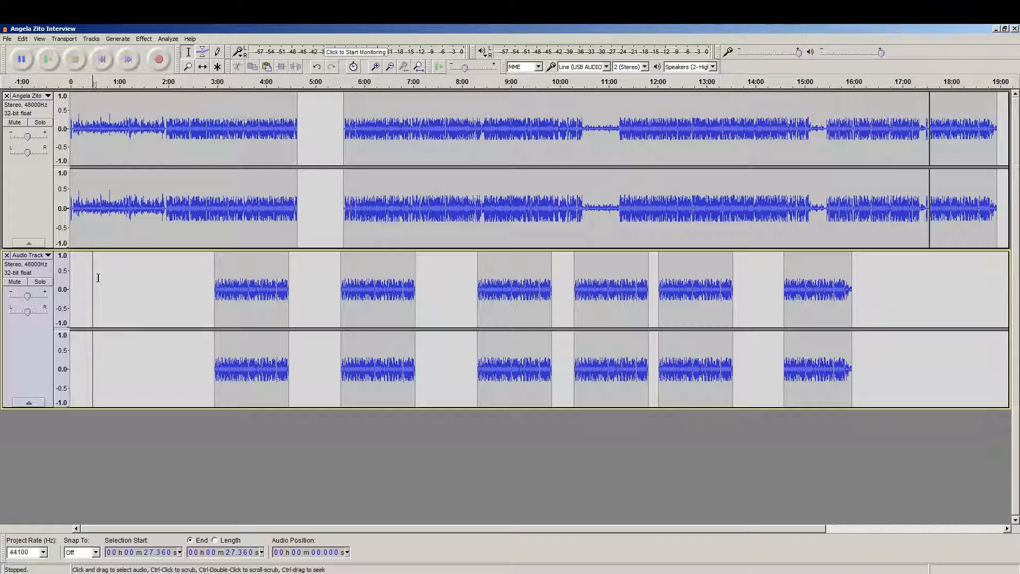
pyautogui.hotkey('ctrl', 'v')
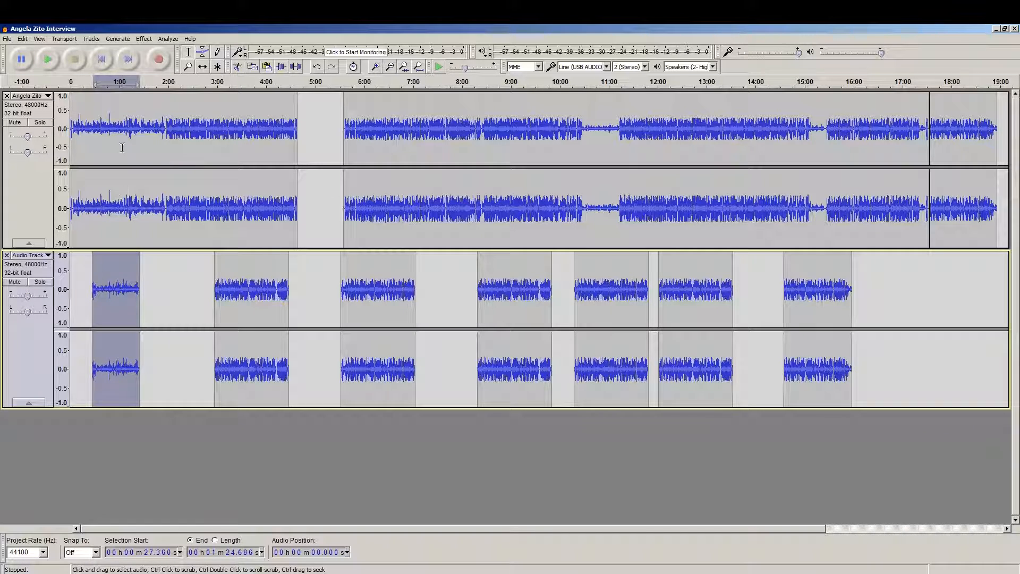
# Step: Shift the interview track's last two clips to start at about 5:48 and 17:57, and the second track's first clip to about 0:34
pyautogui.click(202, 67)
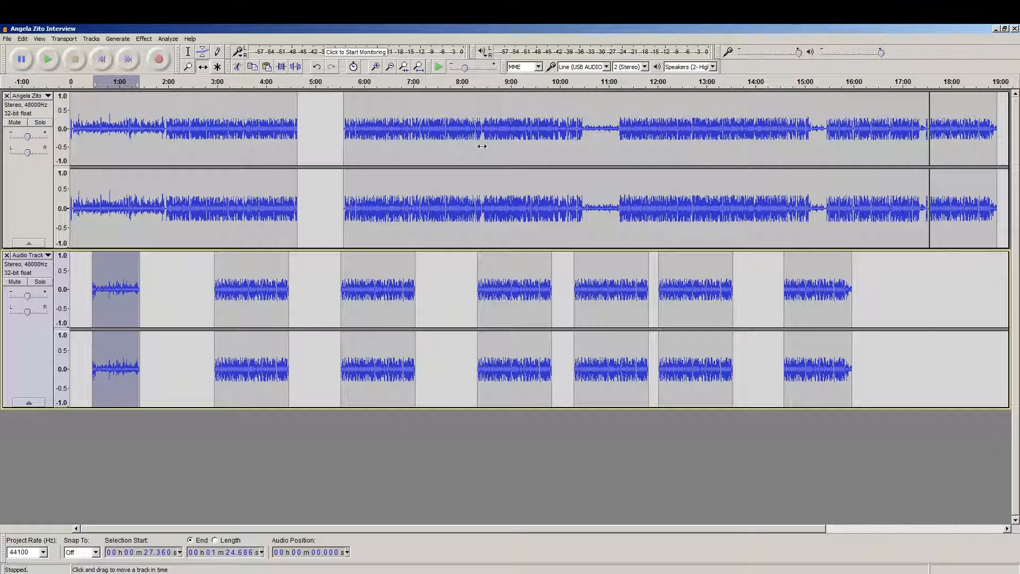
pyautogui.moveTo(509, 145); pyautogui.dragTo(473, 143)
pyautogui.moveTo(952, 147); pyautogui.dragTo(972, 147)
pyautogui.moveTo(838, 139); pyautogui.dragTo(878, 139)
pyautogui.moveTo(125, 290); pyautogui.dragTo(179, 301)
pyautogui.hotkey('ctrl', 'z')
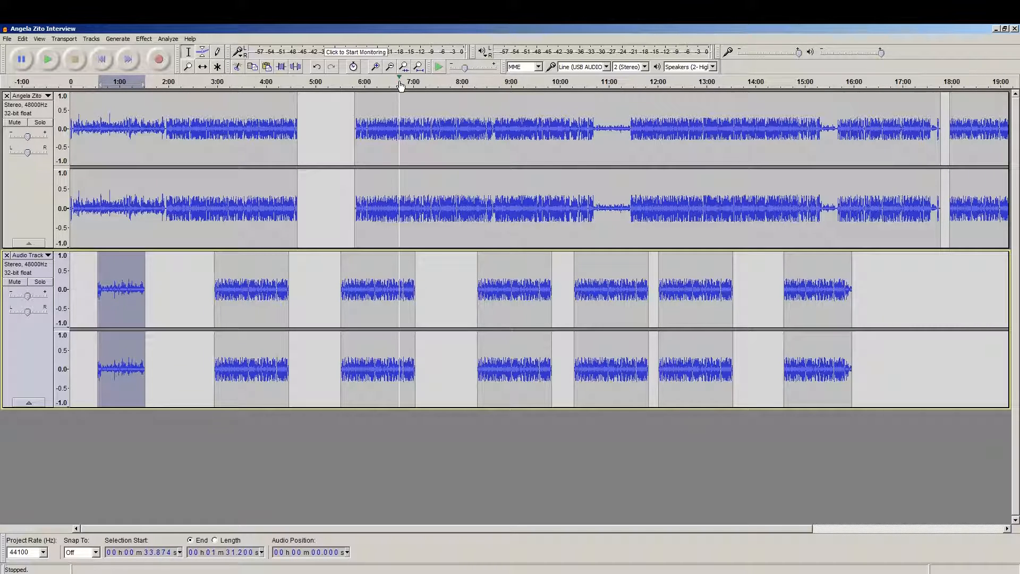
# Step: Split the interview track's long middle clip at about 7:20 and 8:46
pyautogui.click(428, 117)
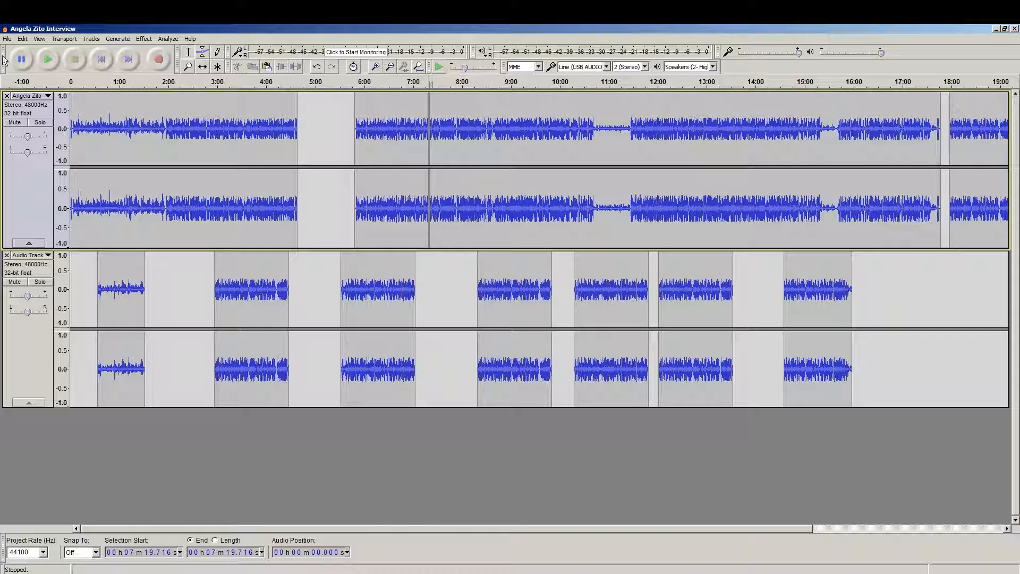
pyautogui.click(21, 40)
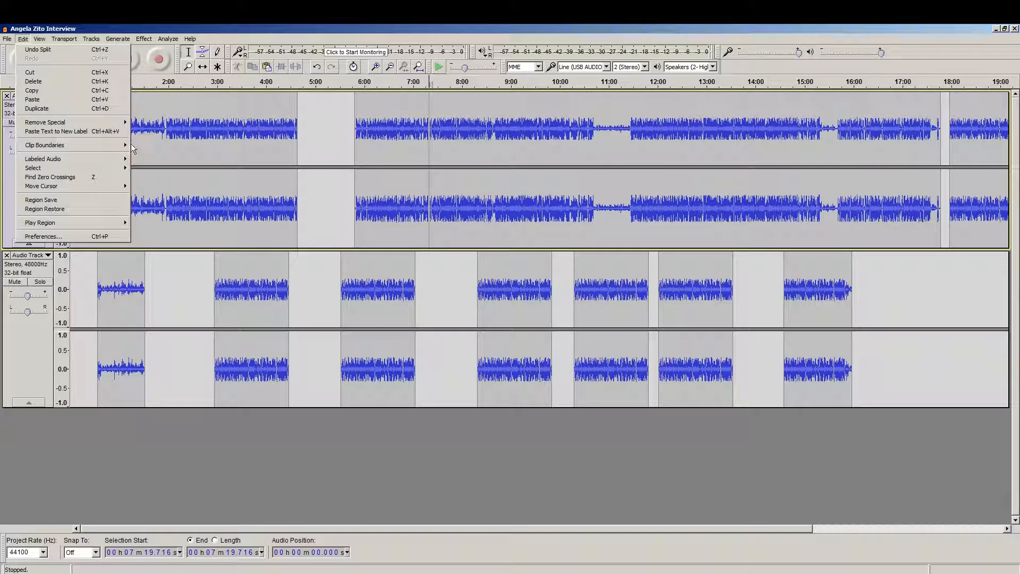
pyautogui.moveTo(124, 145)
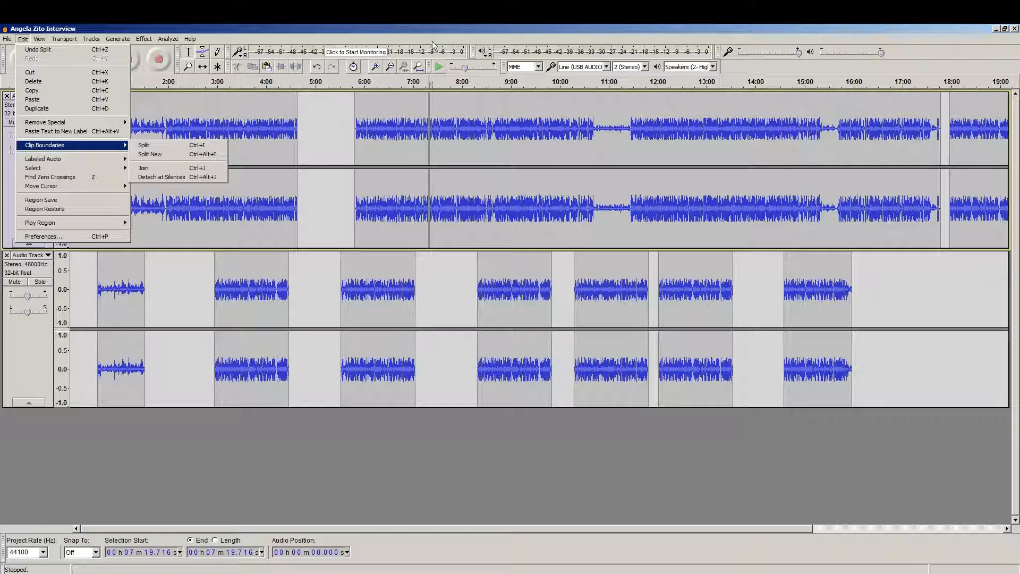
pyautogui.click(440, 256)
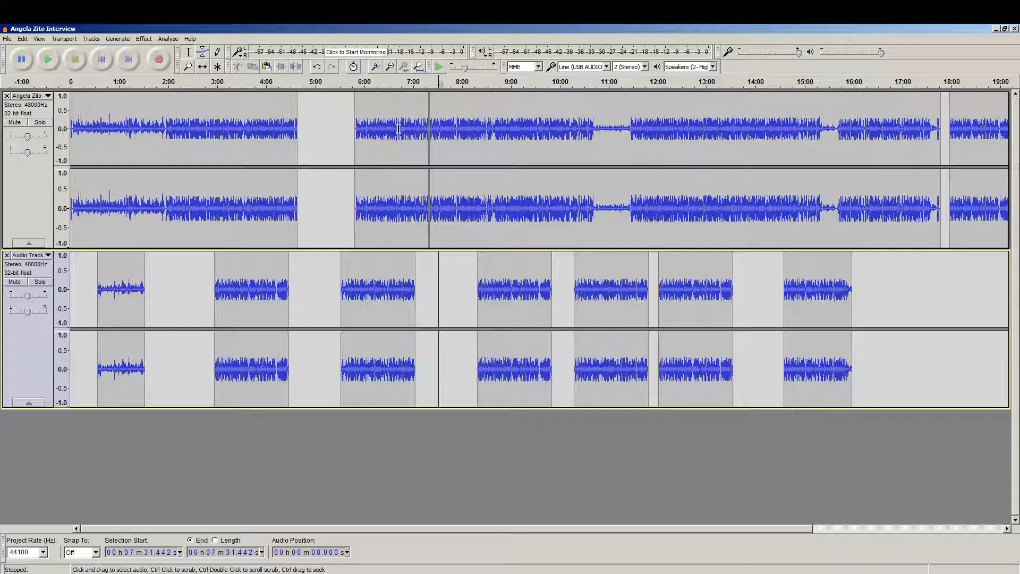
pyautogui.click(499, 125)
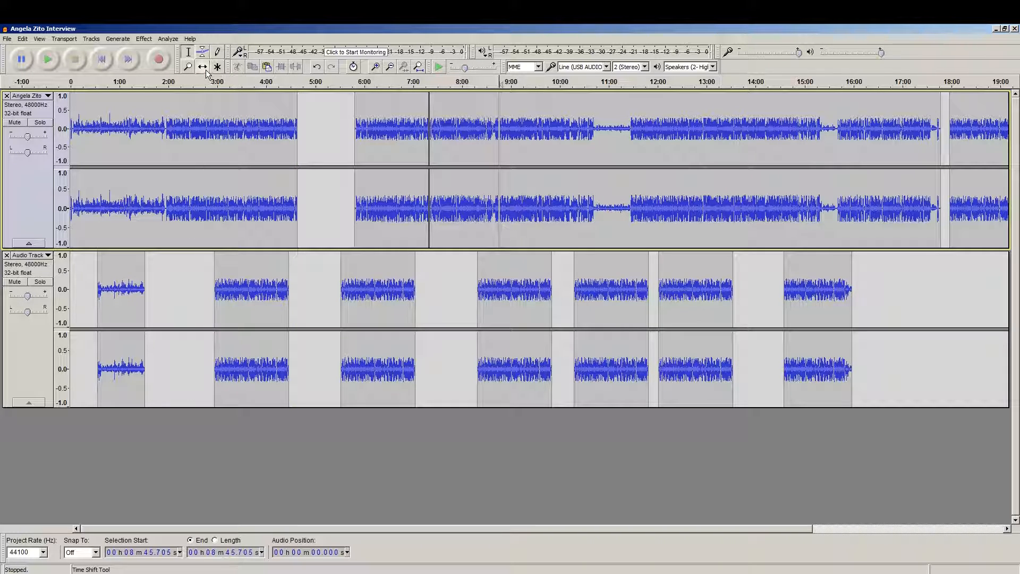
# Step: Move the split-off section via the second track to about 15:42 in the interview track, with its former neighbours shifted to about 4:50 and 6:25
pyautogui.moveTo(463, 212); pyautogui.dragTo(904, 298)
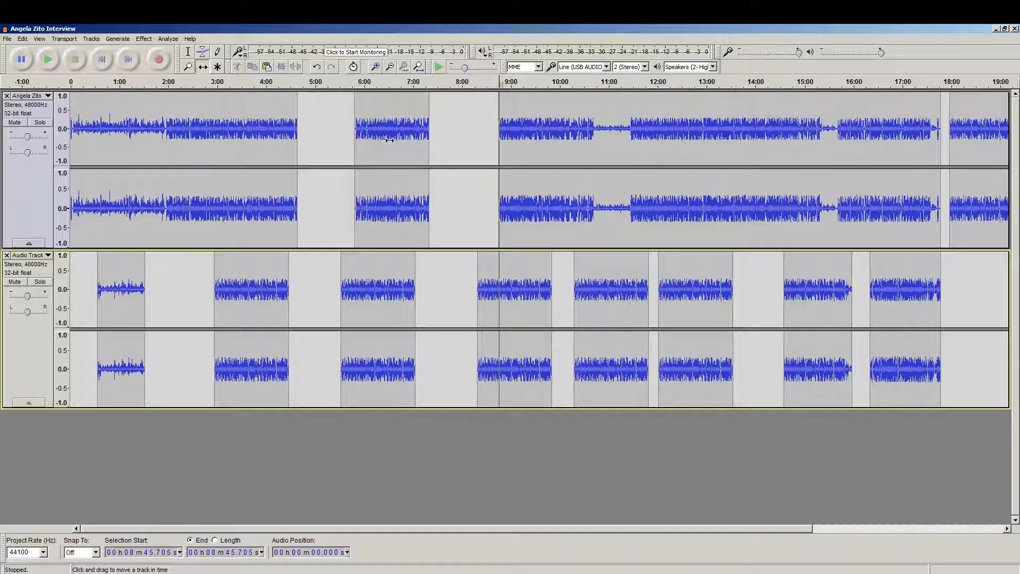
pyautogui.moveTo(386, 139); pyautogui.dragTo(339, 140)
pyautogui.moveTo(557, 155); pyautogui.dragTo(447, 155)
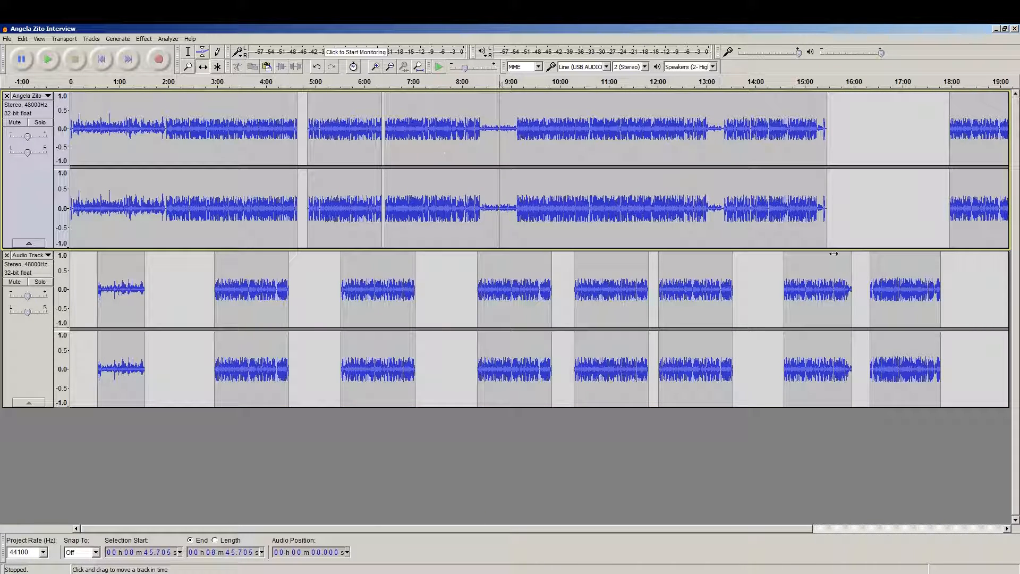
pyautogui.moveTo(923, 290); pyautogui.dragTo(876, 176)
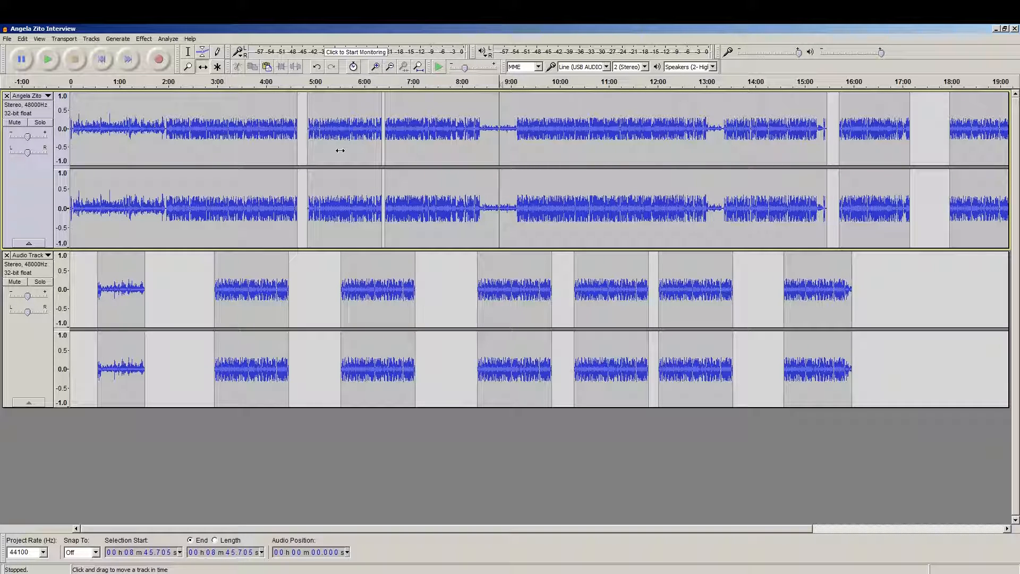
# Step: Shift the interview track's adjacent clips against each other at about 6:26 and 15:27, and merge them at both boundaries
pyautogui.moveTo(340, 151); pyautogui.dragTo(372, 156)
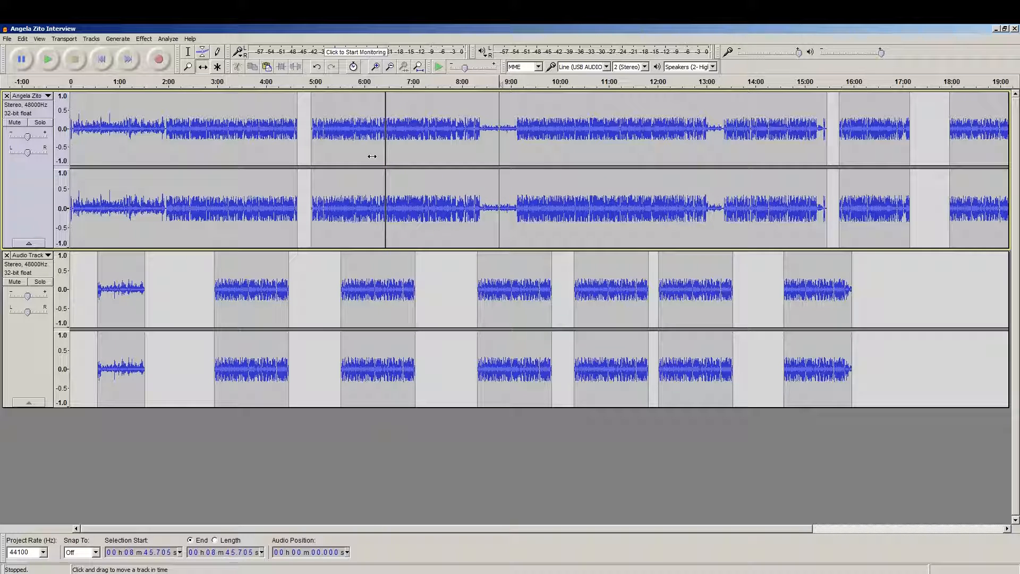
pyautogui.moveTo(747, 146)
pyautogui.mouseDown()
pyautogui.moveTo(777, 143)
pyautogui.moveTo(724, 141)
pyautogui.moveTo(758, 149)
pyautogui.moveTo(739, 153)
pyautogui.mouseUp()
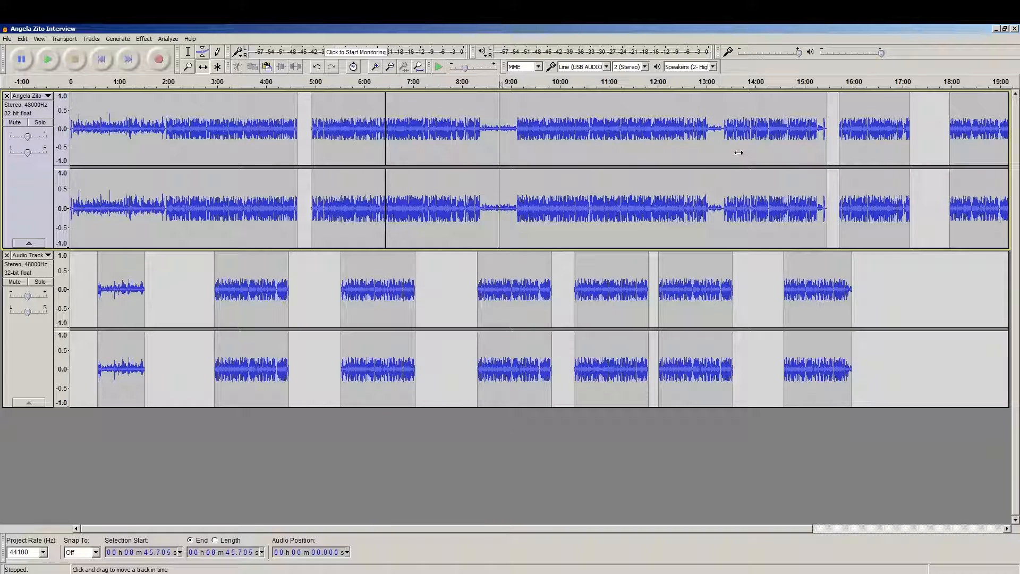
pyautogui.click(386, 114)
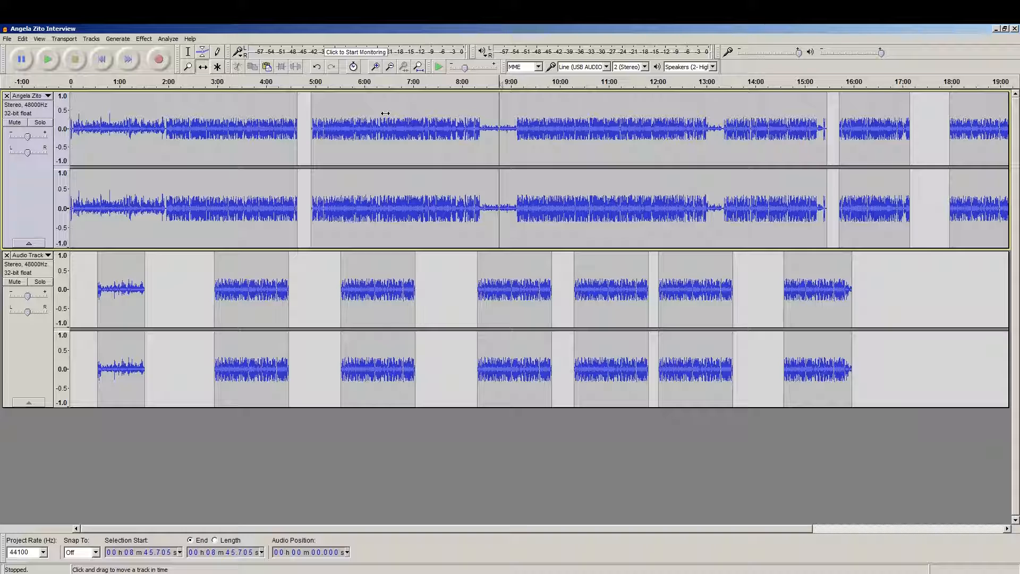
pyautogui.moveTo(889, 150); pyautogui.dragTo(871, 151)
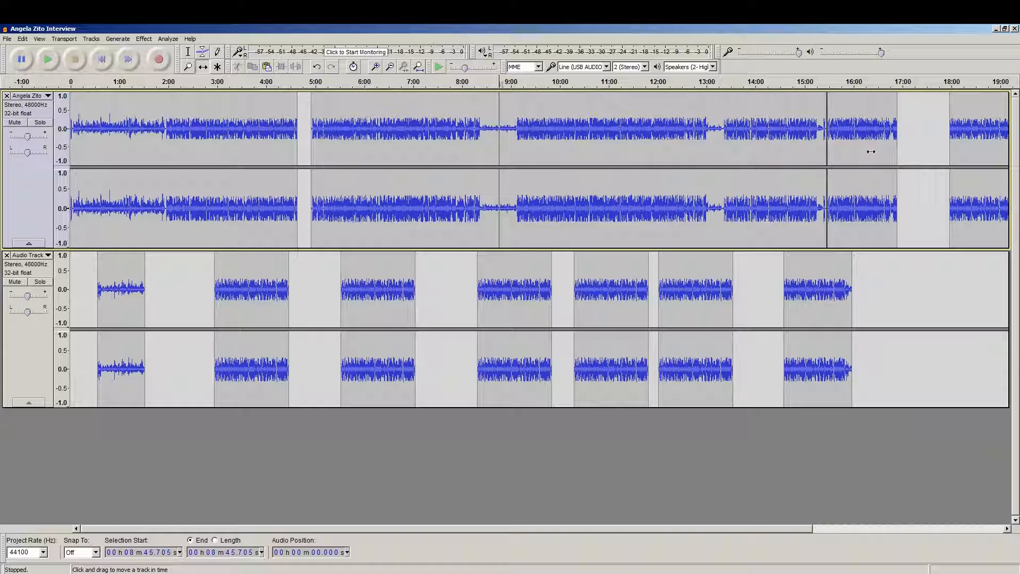
pyautogui.click(826, 118)
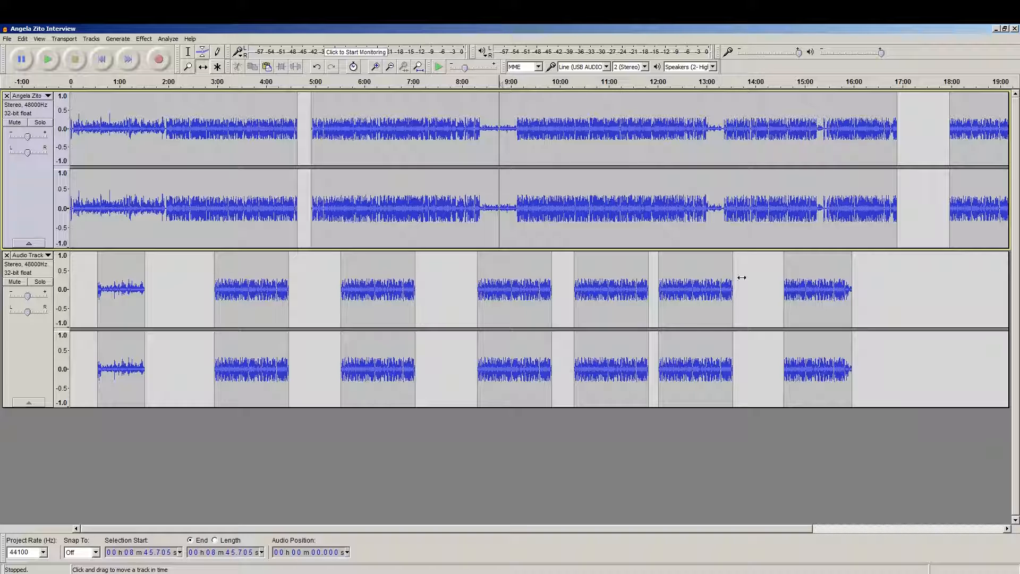
# Step: Close the interview track's remaining gaps, merge its clips into one, and shift the merged clip to start at about 0:20
pyautogui.click(207, 69)
pyautogui.moveTo(433, 143); pyautogui.dragTo(295, 145)
pyautogui.moveTo(210, 155); pyautogui.dragTo(280, 155)
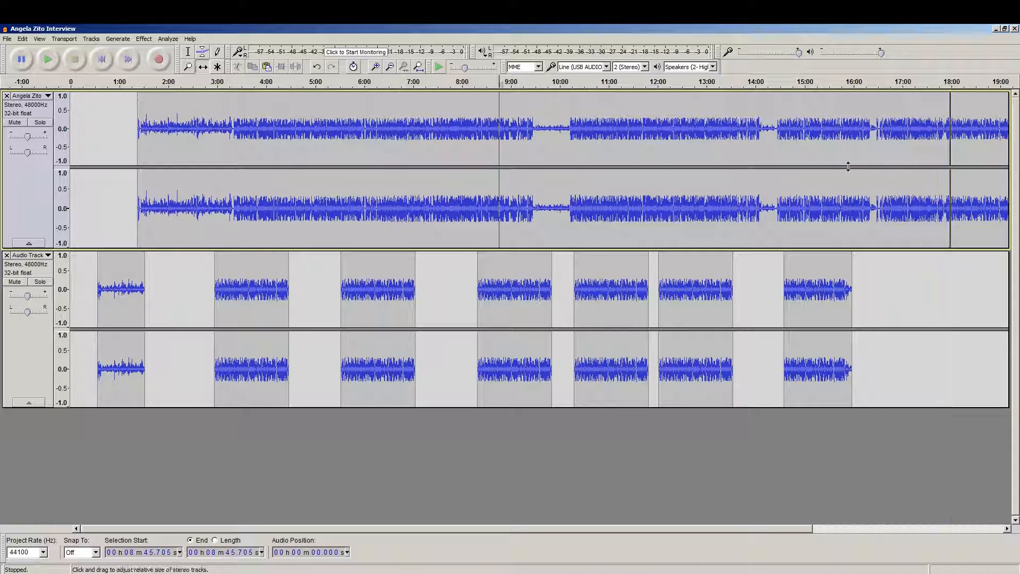
pyautogui.moveTo(936, 147); pyautogui.dragTo(885, 161)
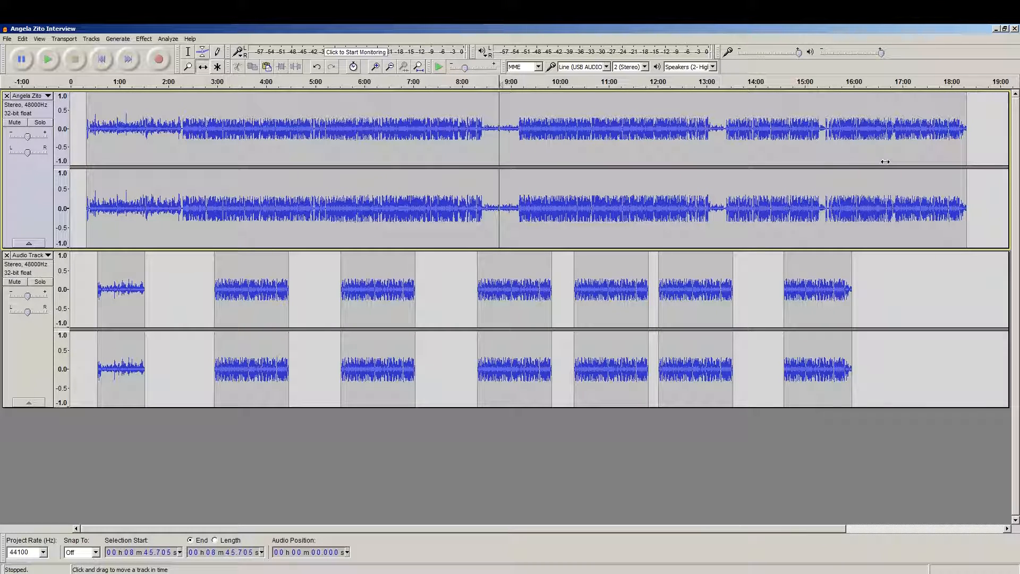